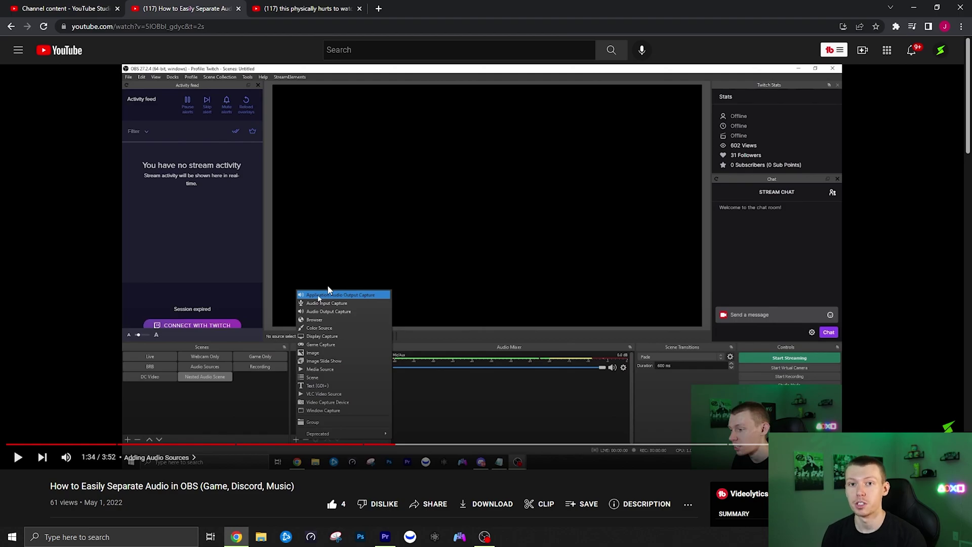
Show Stats for nerds on the Tarkov video in the third browser tab.
left_click(284, 11)
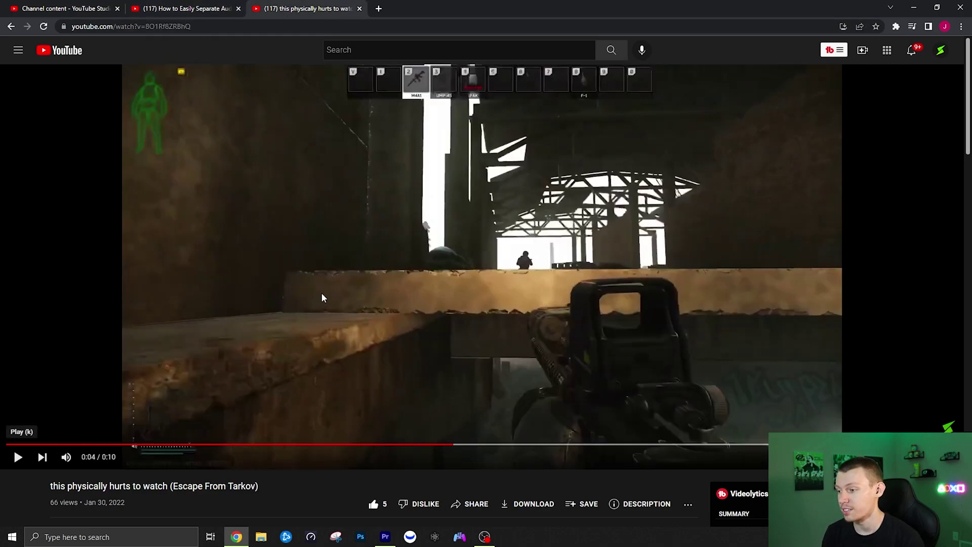
right_click(293, 283)
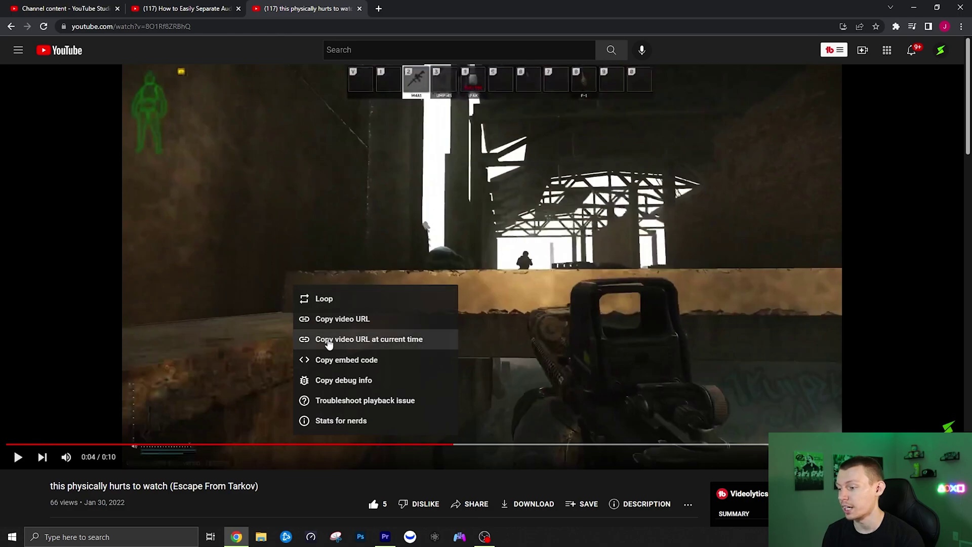
left_click(334, 422)
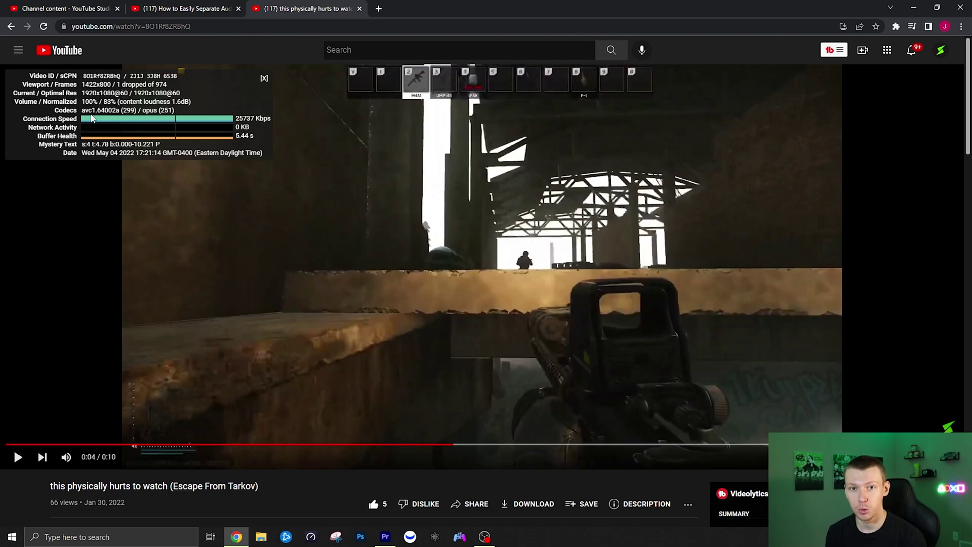
Show Stats for nerds on the OBS audio tutorial and compare with the Tarkov tab.
left_click(173, 6)
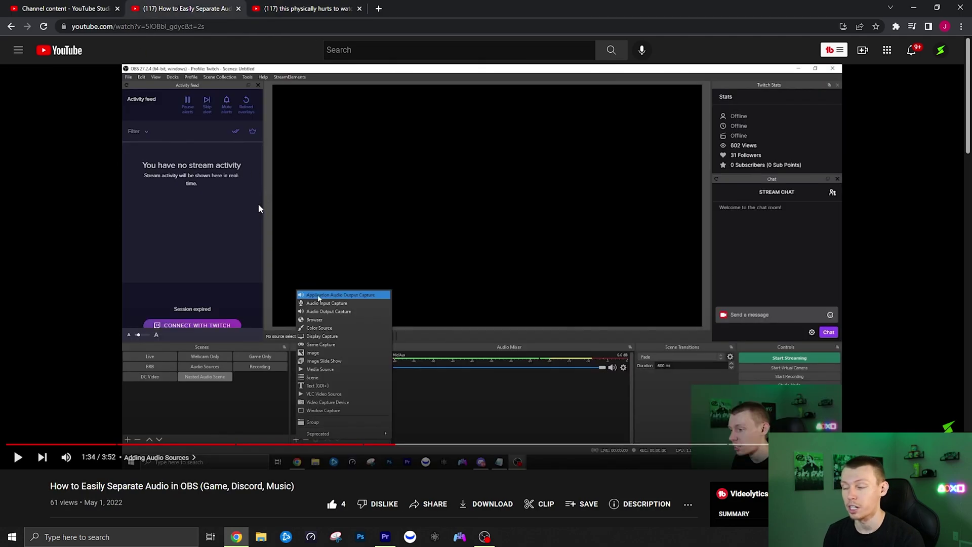
right_click(304, 248)
left_click(348, 384)
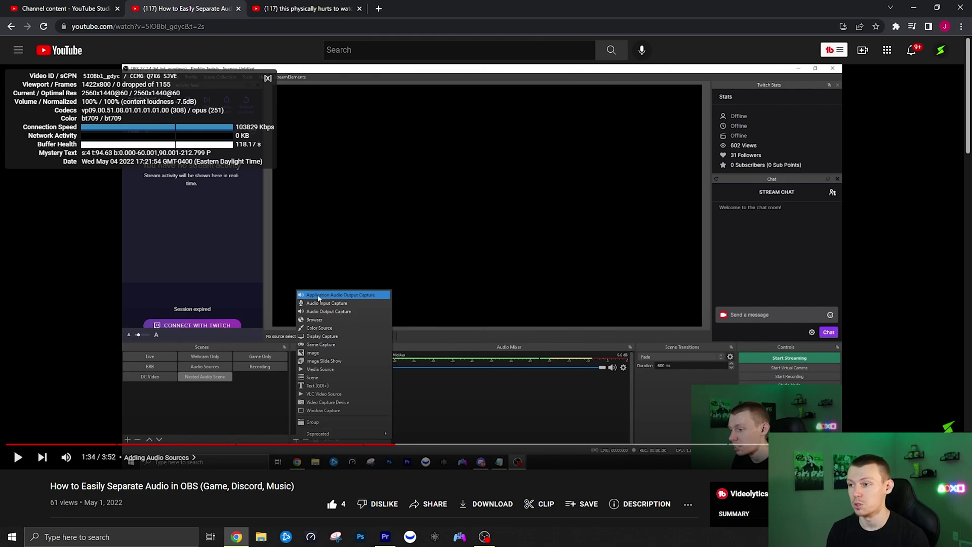
key("ctrl+Tab")
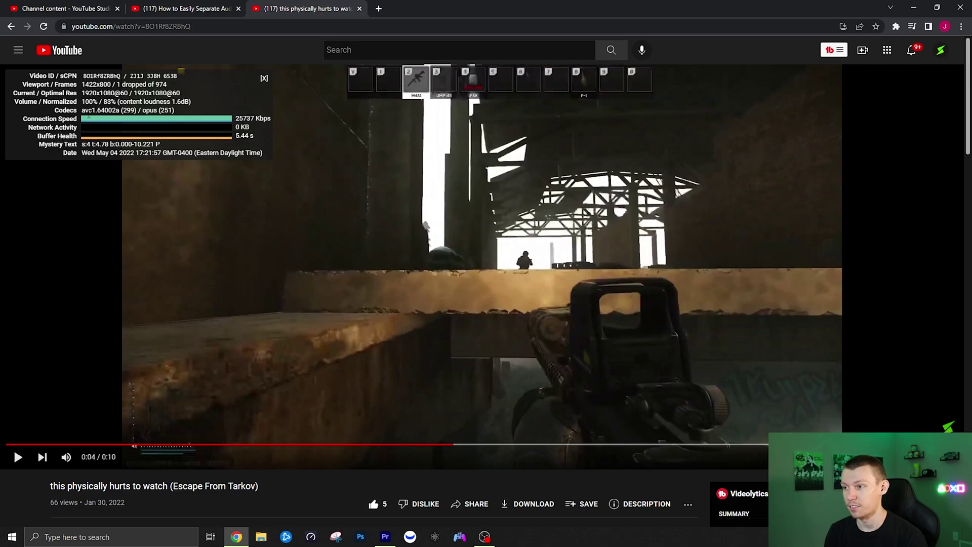
Scrub the Apex Legends sequence in Premiere Pro to preview frames near two minutes.
left_click(149, 13)
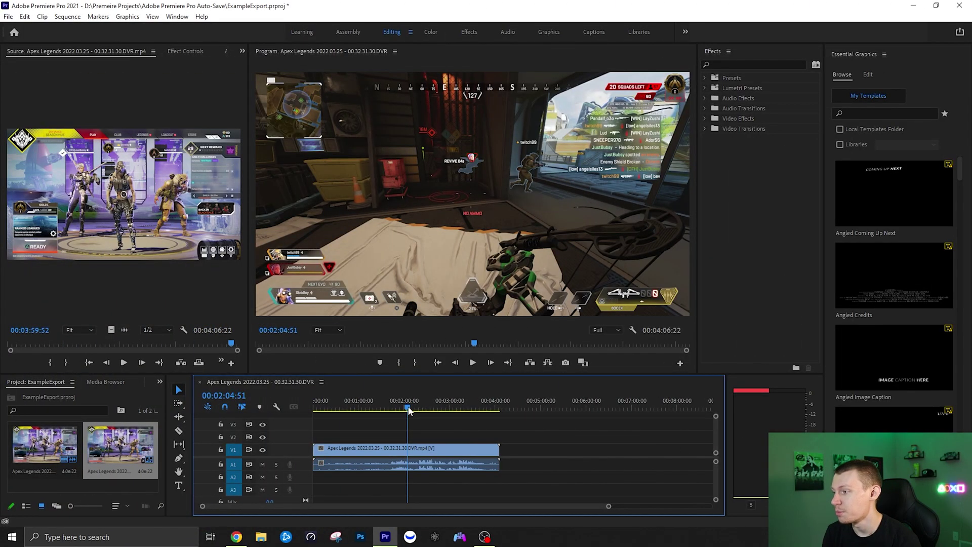
left_click_drag(410, 411, 415, 411)
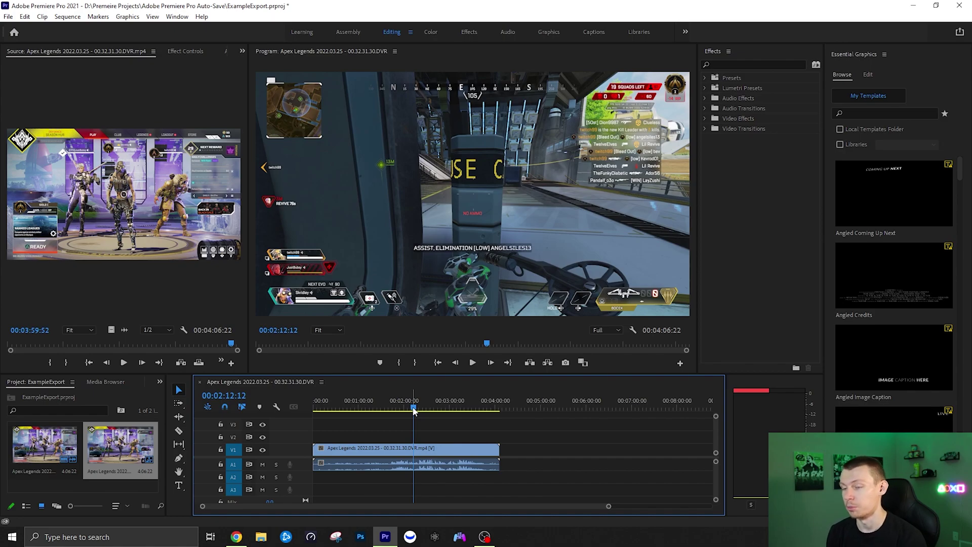
left_click_drag(414, 410, 417, 410)
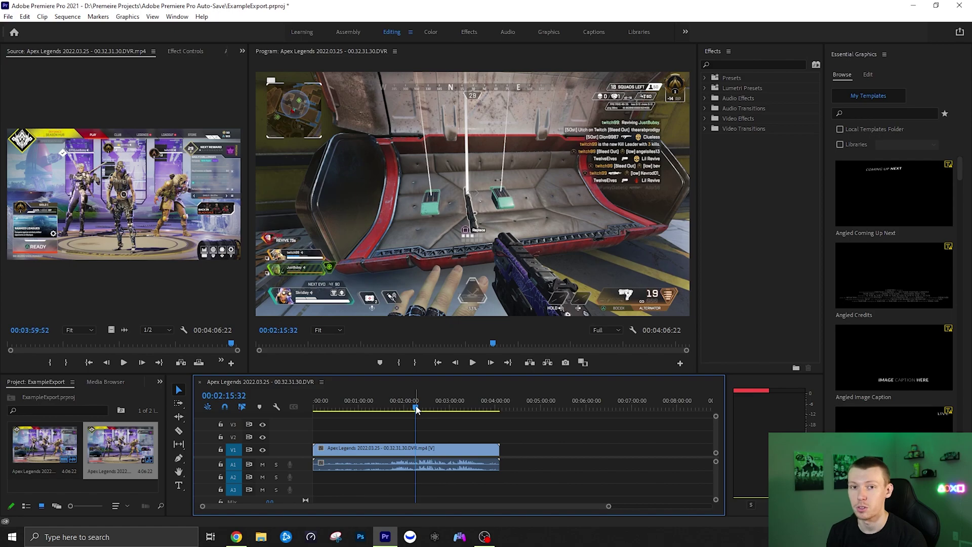
left_click_drag(416, 409, 409, 409)
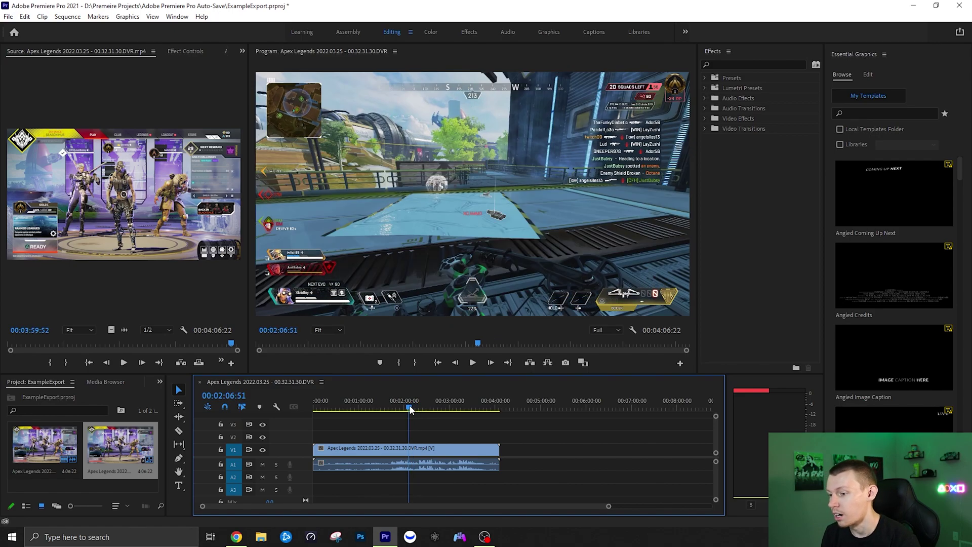
Open File > Export > Media and apply the YT VIDEOS preset (2560x1440, VBR 2-pass).
left_click(8, 17)
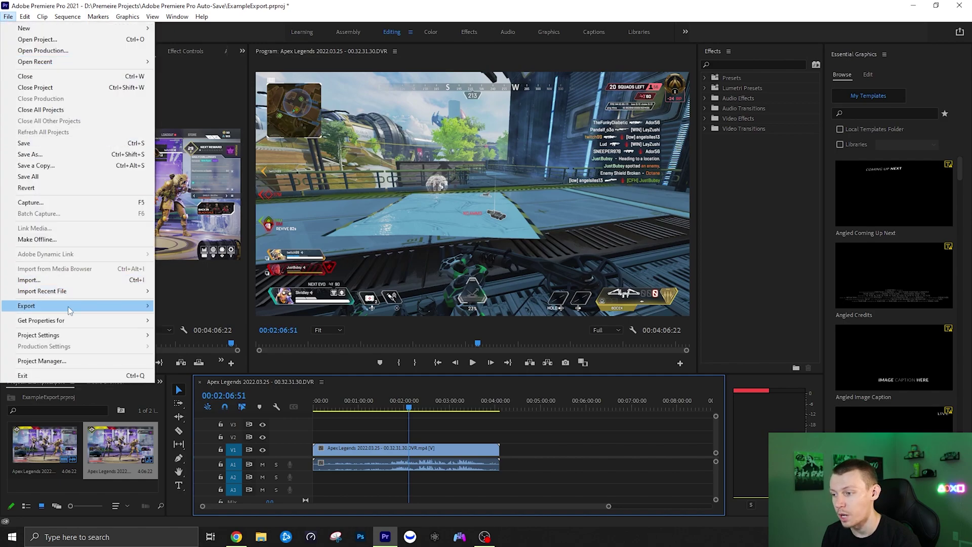
mouse_move(45, 306)
left_click(160, 302)
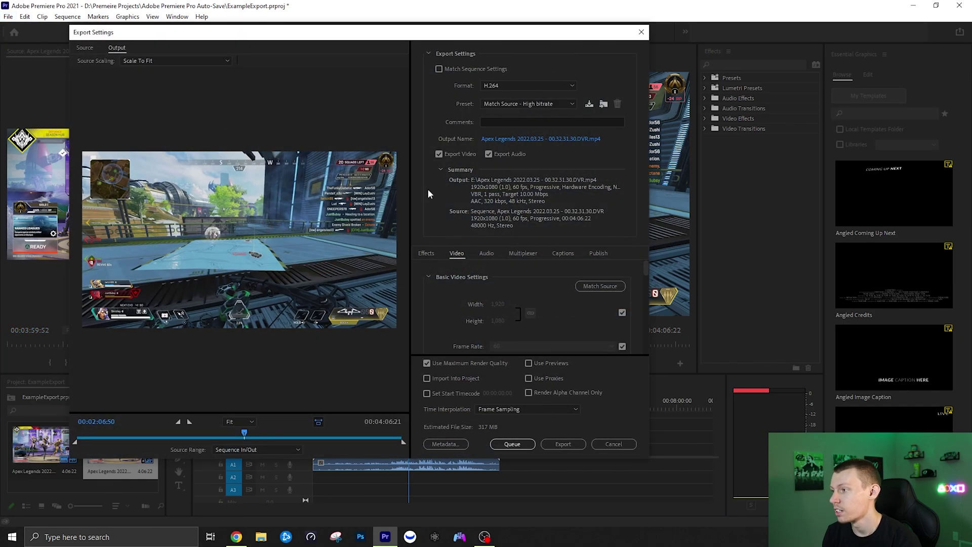
left_click(498, 104)
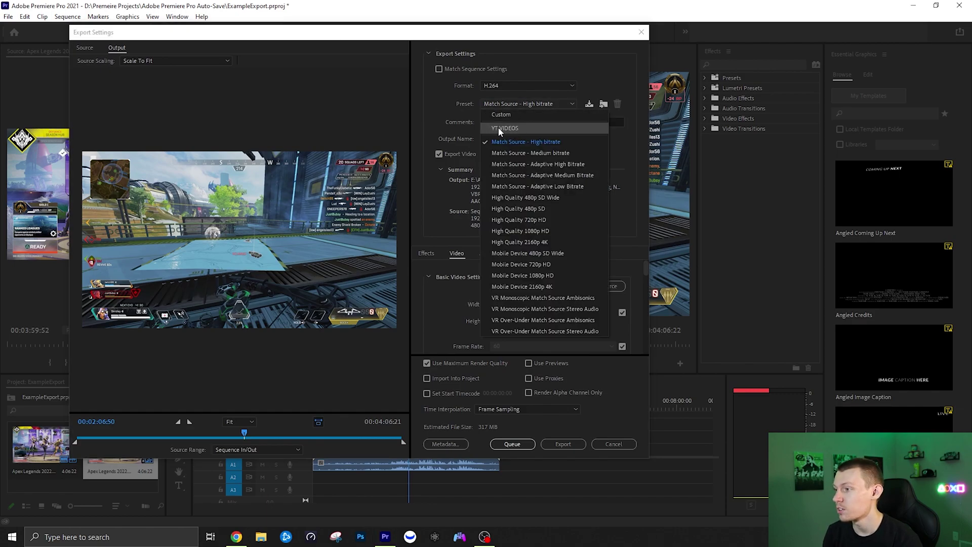
left_click(498, 127)
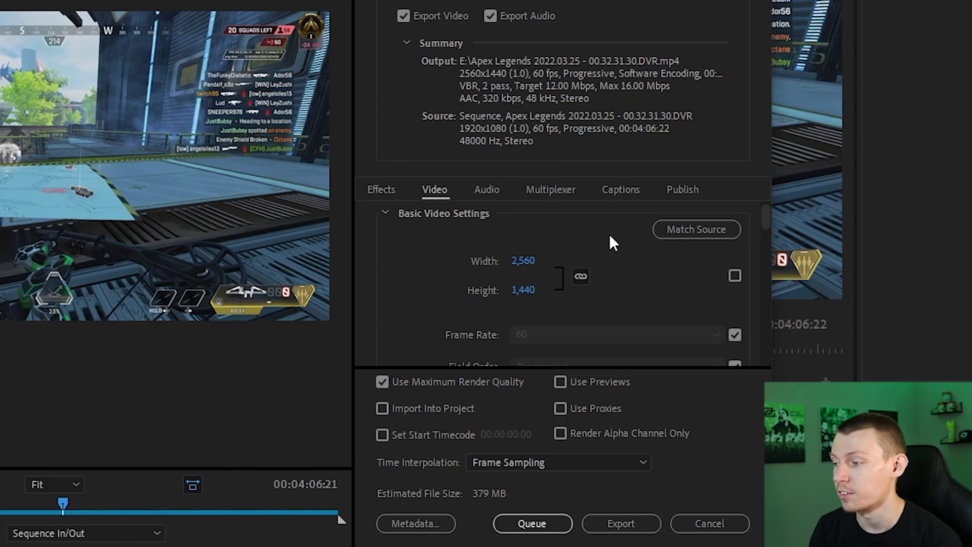
left_click_drag(768, 223, 762, 279)
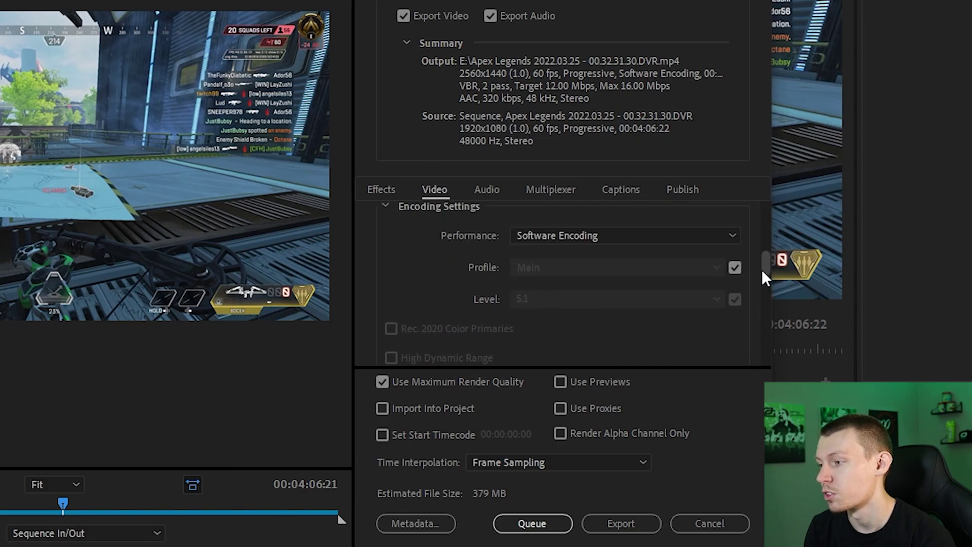
left_click_drag(763, 270, 763, 337)
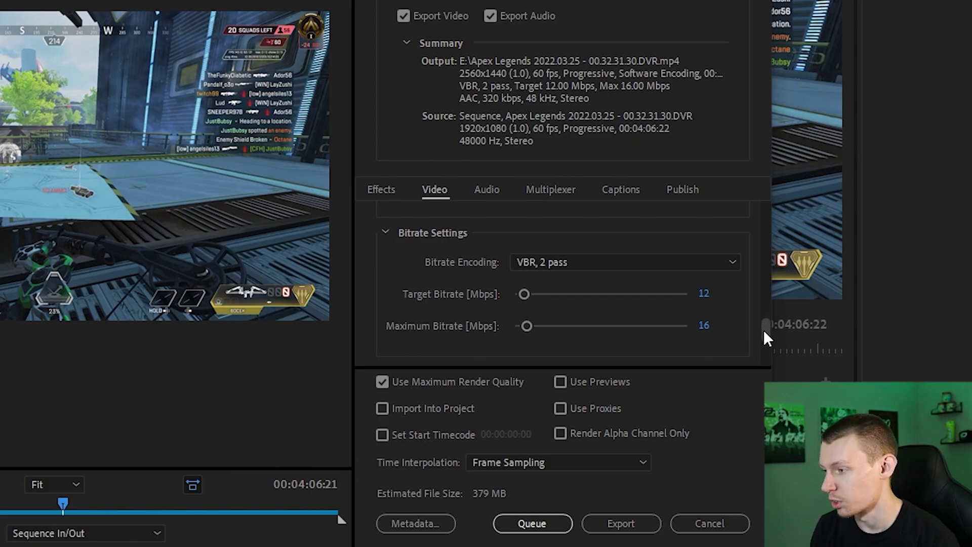
mouse_move(764, 329)
left_mouse_down()
mouse_move(764, 350)
mouse_move(747, 178)
left_mouse_up()
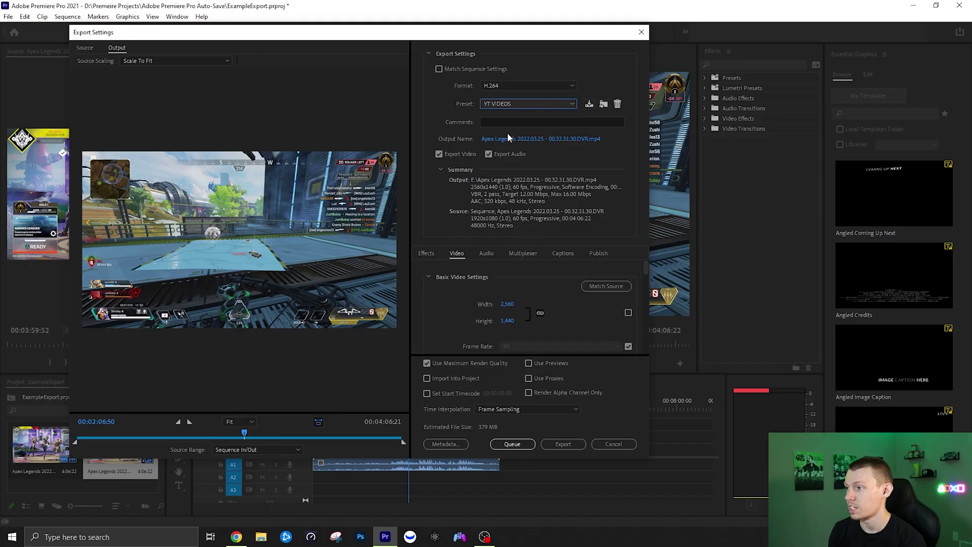
left_click(535, 104)
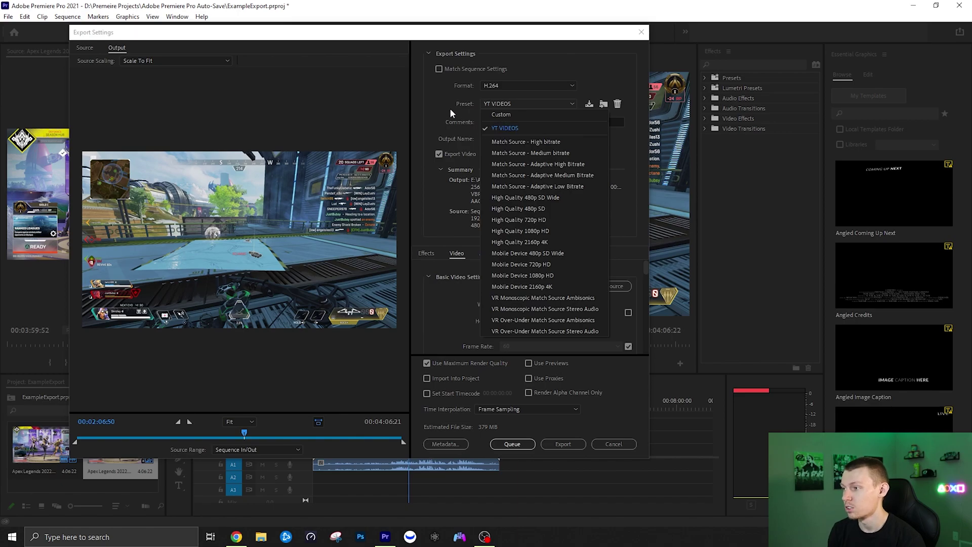
left_click(448, 109)
left_click(513, 105)
left_click(449, 118)
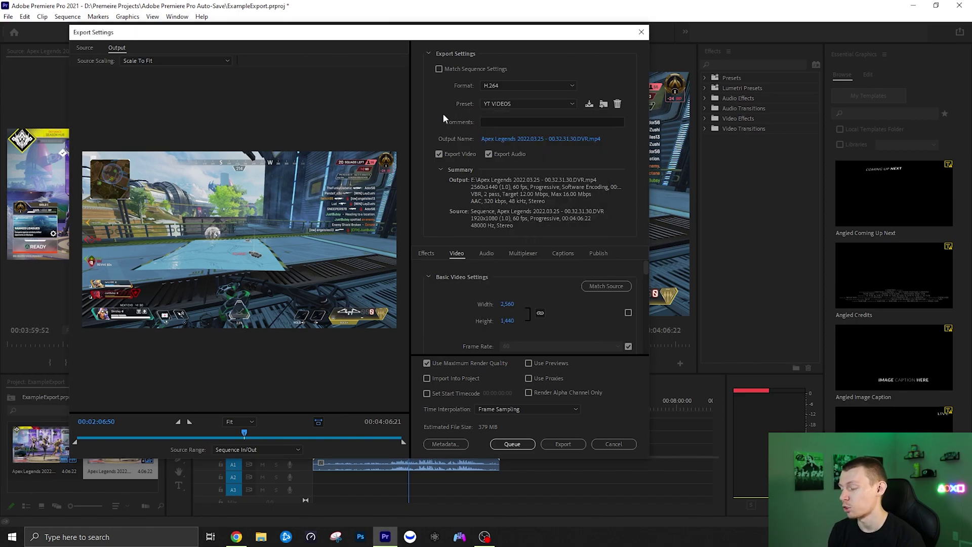